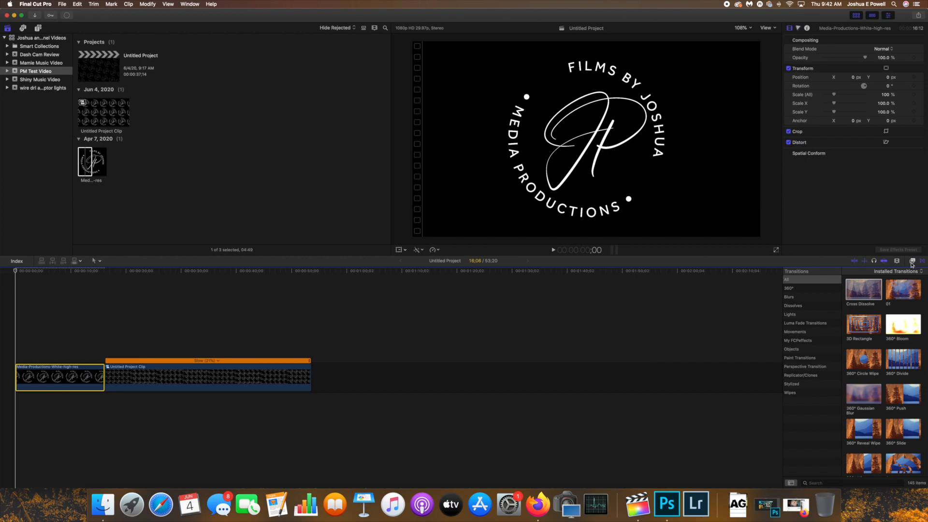
Apply the Tile video effect to the first logo clip and raise its amount to about 9.78
{"action": "left_click", "coordinate": [912, 262]}
{"action": "scroll", "coordinate": [809, 437], "scroll_direction": "down", "scroll_amount": 3}
{"action": "left_click", "coordinate": [798, 460]}
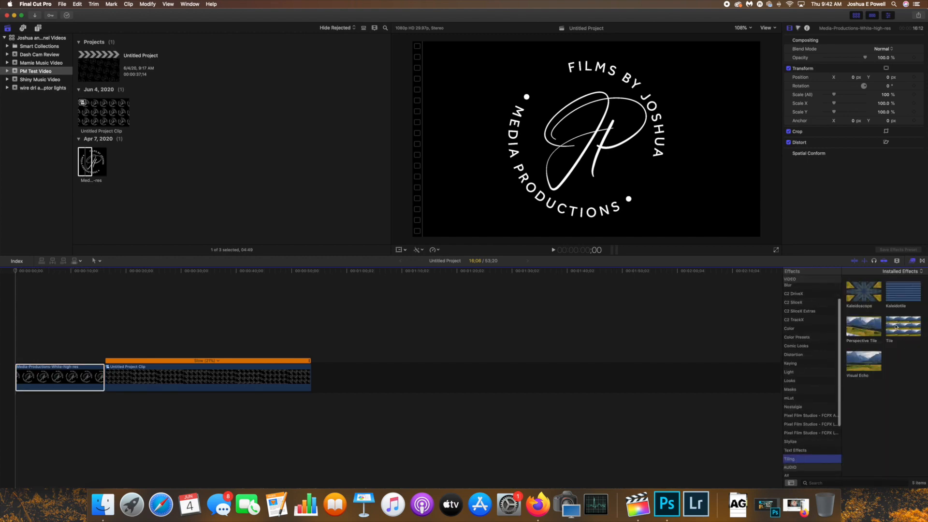
{"action": "left_click_drag", "start_coordinate": [895, 327], "coordinate": [58, 377]}
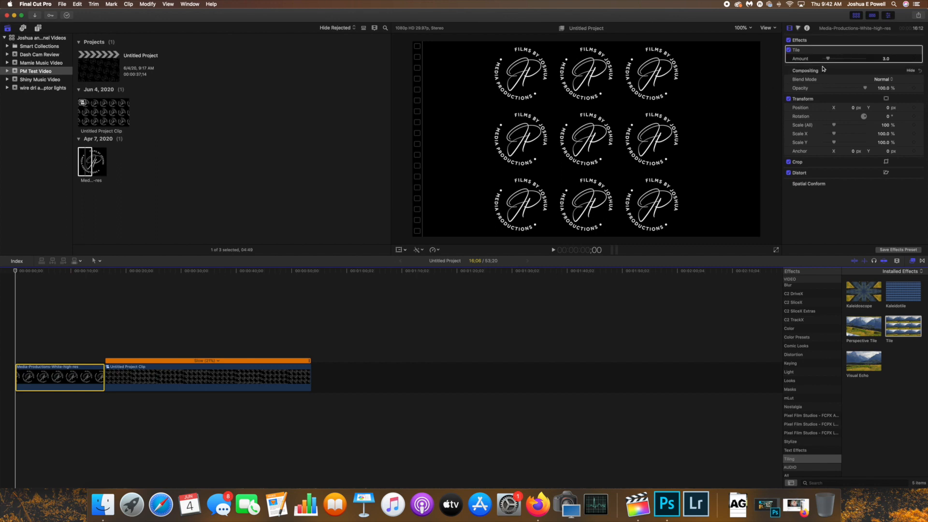
{"action": "mouse_move", "coordinate": [831, 58]}
{"action": "left_mouse_down"}
{"action": "mouse_move", "coordinate": [852, 61]}
{"action": "mouse_move", "coordinate": [843, 61]}
{"action": "left_mouse_up"}
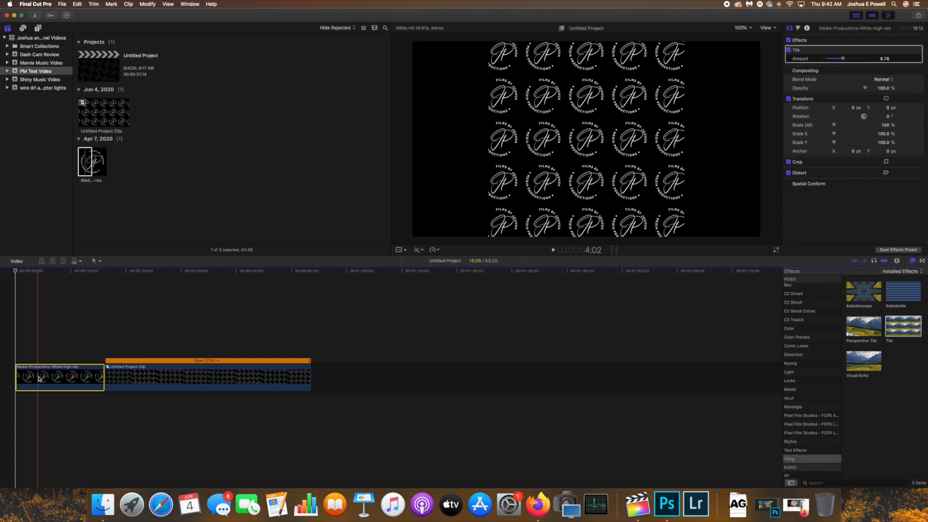
Scale the tiled logo clip up to about 221% and raise the Tile amount to about 15.83
{"action": "left_click", "coordinate": [400, 251]}
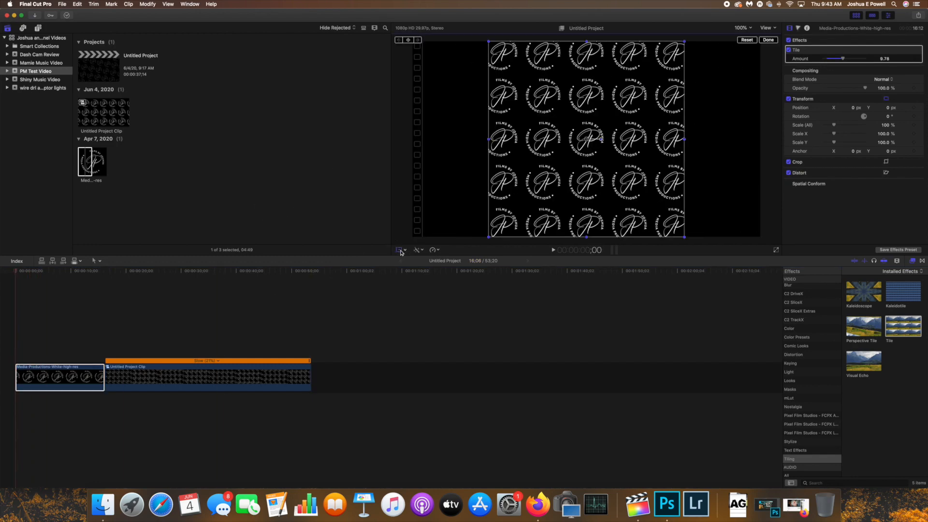
{"action": "left_click_drag", "start_coordinate": [683, 238], "coordinate": [775, 312]}
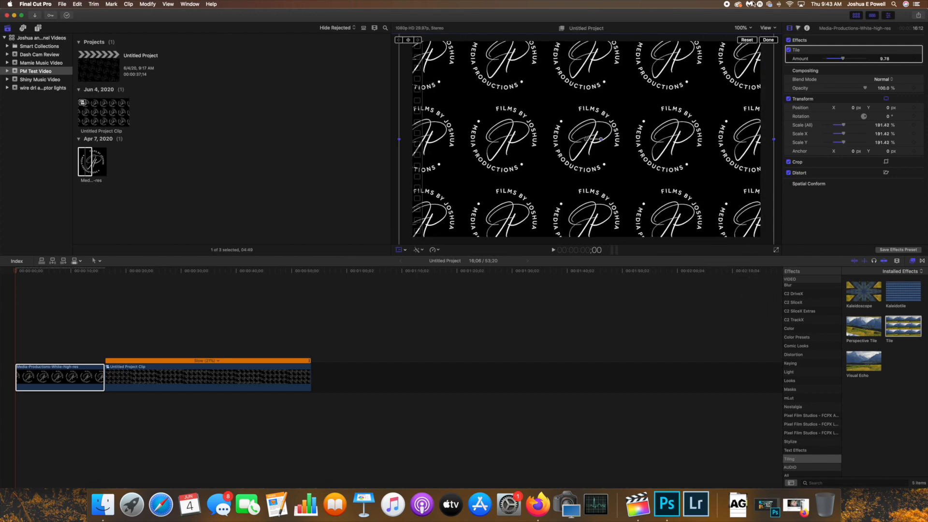
{"action": "left_click", "coordinate": [743, 28]}
{"action": "left_click", "coordinate": [744, 56]}
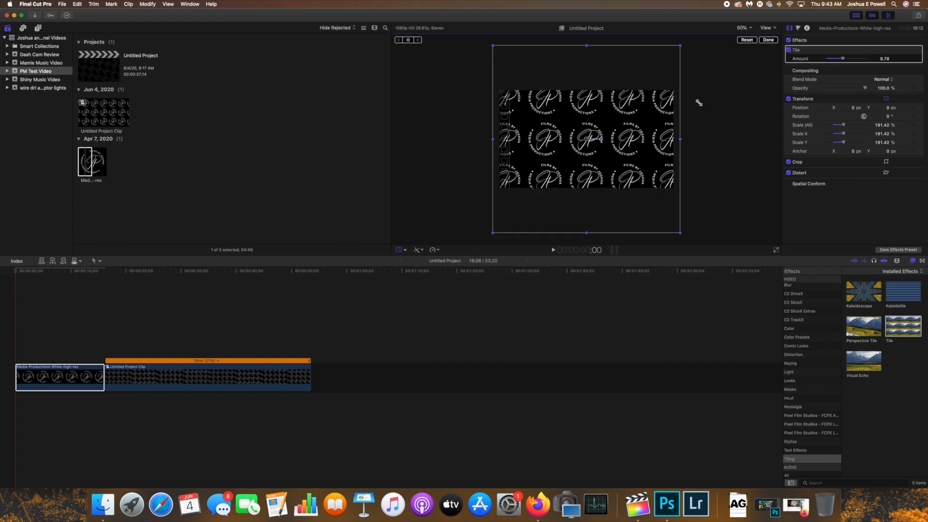
{"action": "left_click_drag", "start_coordinate": [681, 232], "coordinate": [694, 244]}
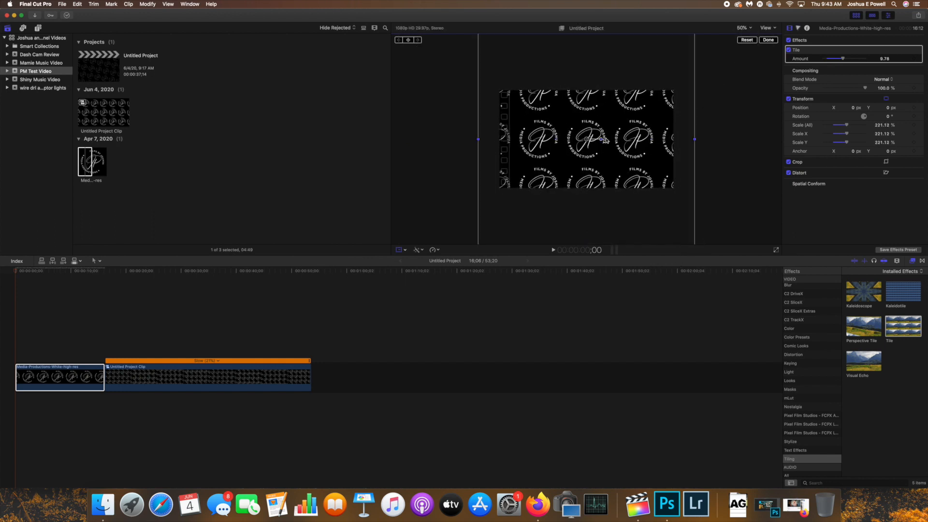
{"action": "left_click_drag", "start_coordinate": [844, 59], "coordinate": [857, 60]}
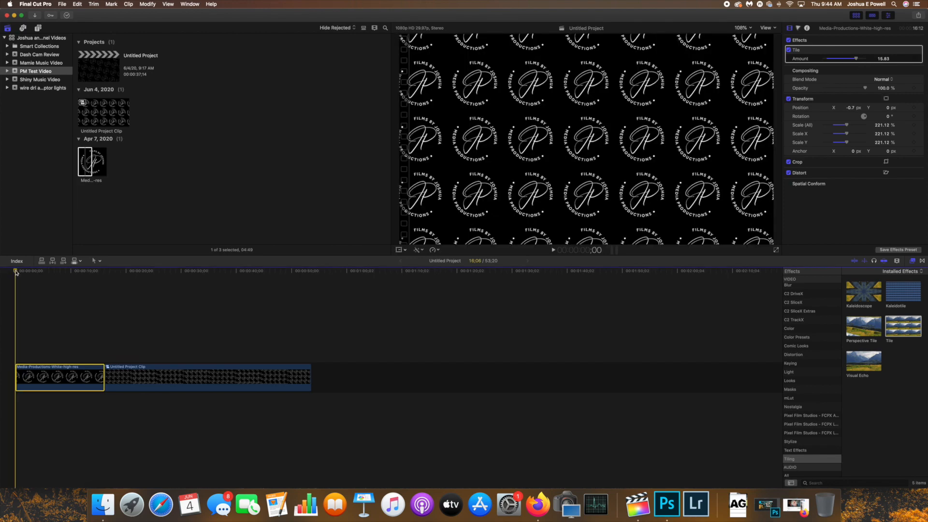
Delete the old Untitled Project Clip from the timeline and return to the start
{"action": "left_click", "coordinate": [119, 378]}
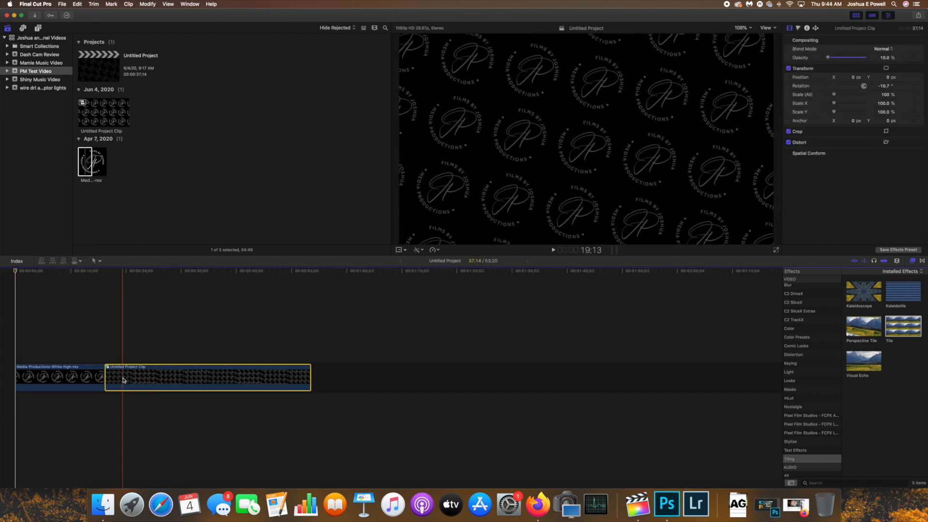
{"action": "key", "text": "Delete"}
{"action": "left_click", "coordinate": [17, 272]}
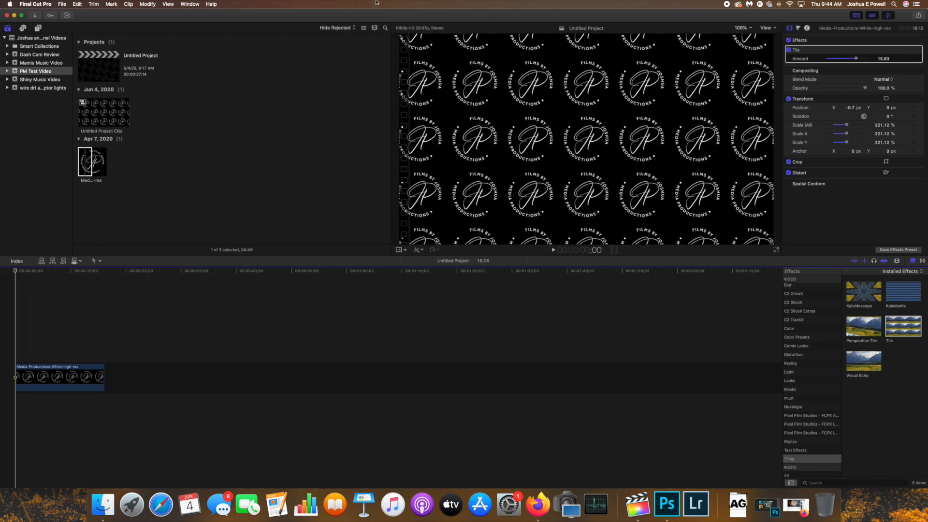
Show the horizon overlay in the viewer and add a position keyframe at the start of the logo clip
{"action": "left_click", "coordinate": [774, 30]}
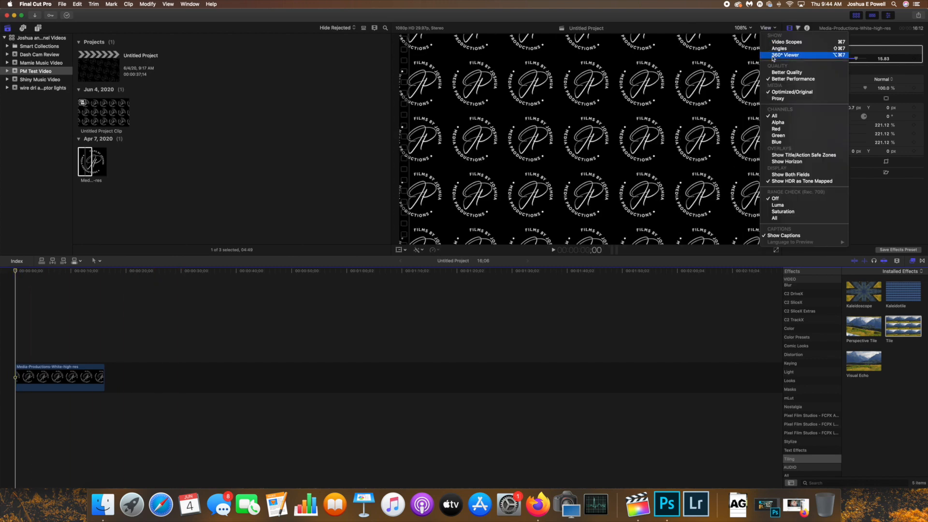
{"action": "left_click", "coordinate": [784, 155]}
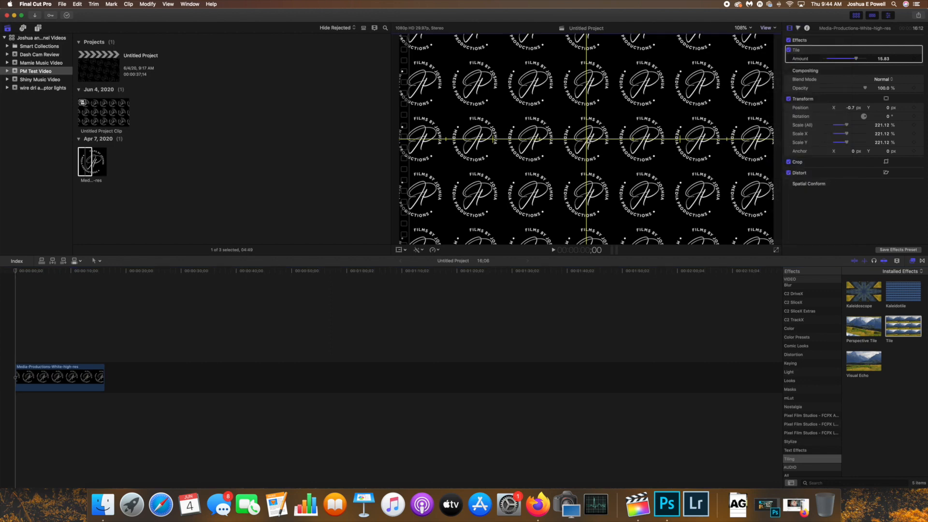
{"action": "mouse_move", "coordinate": [22, 272]}
{"action": "left_mouse_down"}
{"action": "mouse_move", "coordinate": [37, 273]}
{"action": "mouse_move", "coordinate": [16, 272]}
{"action": "left_mouse_up"}
{"action": "left_click", "coordinate": [42, 377]}
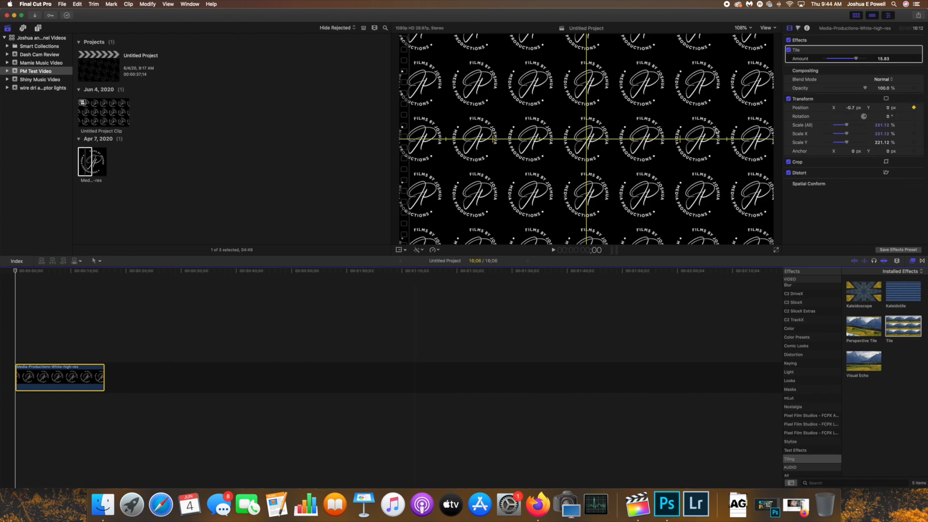
At the end of the clip, move the tiled pattern straight down by one logo row to animate its position
{"action": "left_click_drag", "start_coordinate": [29, 274], "coordinate": [104, 275]}
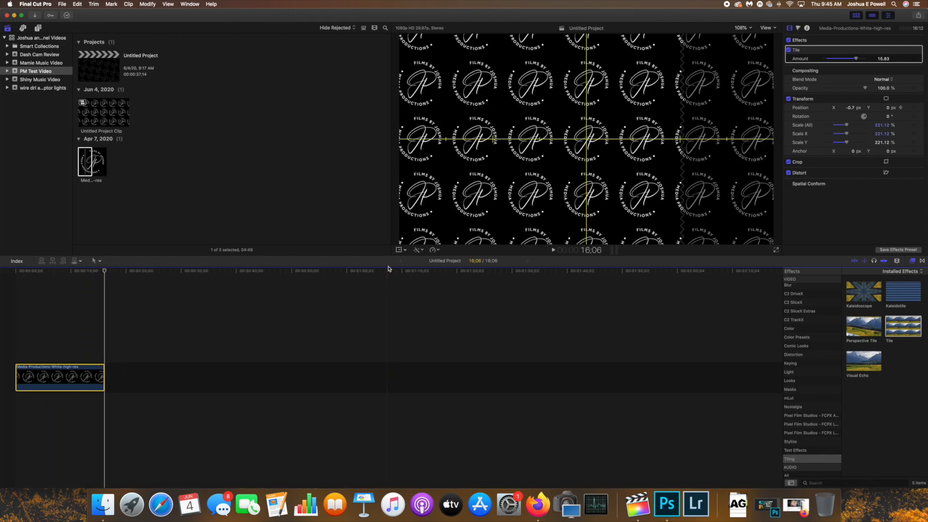
{"action": "left_click", "coordinate": [399, 250]}
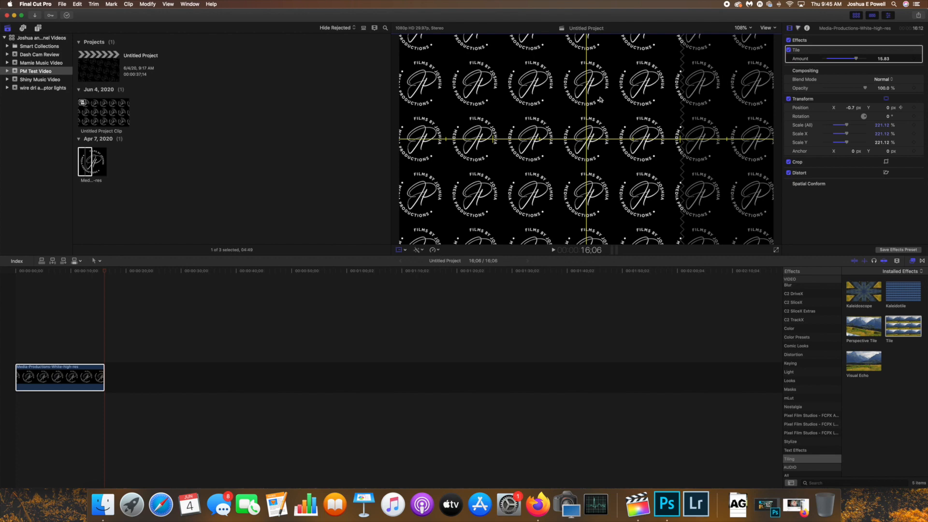
{"action": "left_click_drag", "start_coordinate": [588, 138], "coordinate": [588, 194]}
{"action": "left_click_drag", "start_coordinate": [105, 271], "coordinate": [90, 280]}
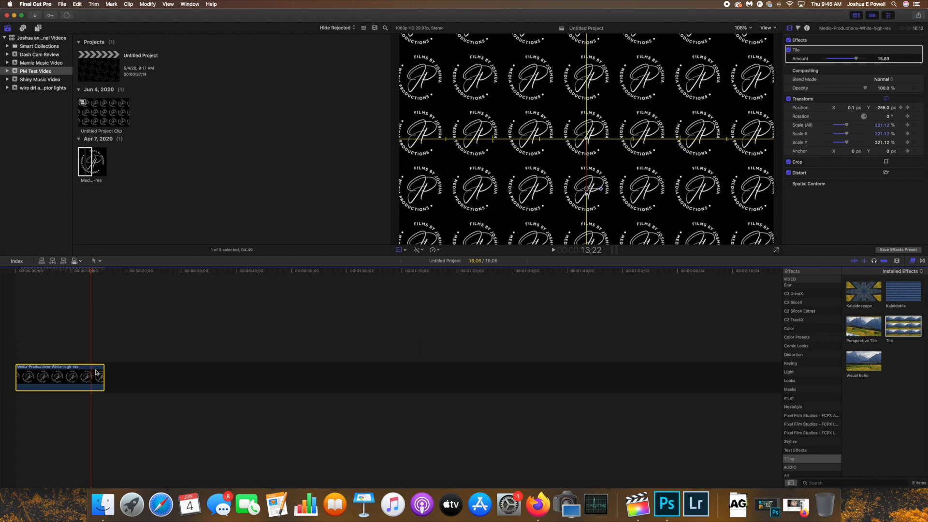
Paste a copy of the animated logo clip directly after the first one and preview the scrolling motion
{"action": "left_click_drag", "start_coordinate": [116, 269], "coordinate": [156, 280]}
{"action": "key", "text": "super+v"}
{"action": "left_click", "coordinate": [35, 276]}
{"action": "key", "text": "space"}
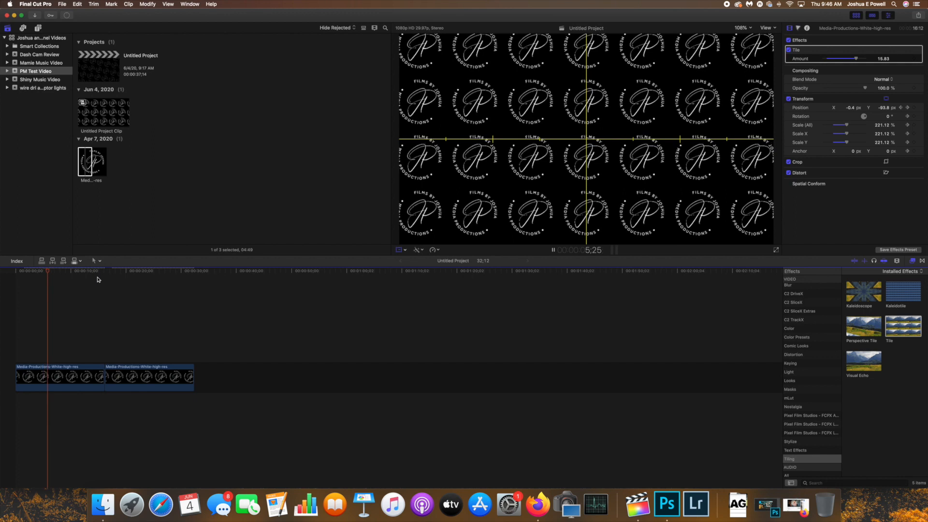
{"action": "key", "text": "space"}
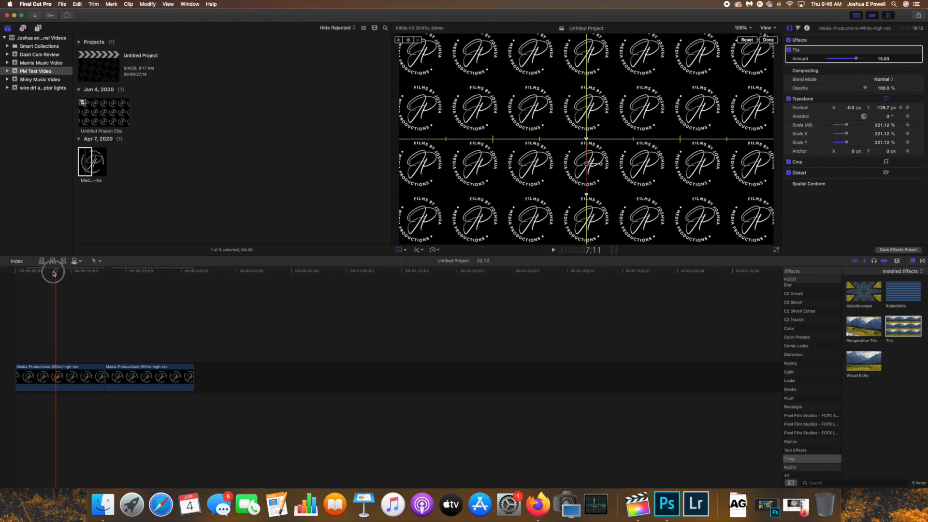
{"action": "key", "text": "Home"}
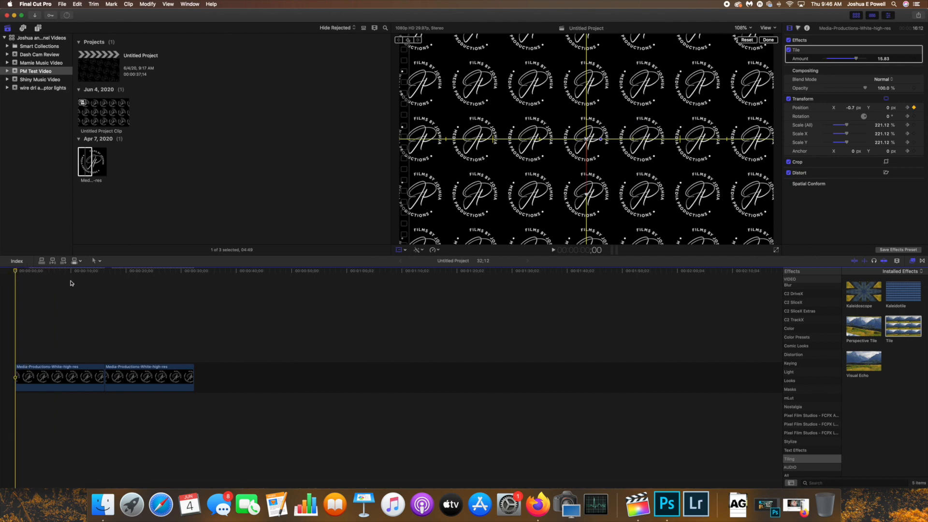
Combine both logo clips into a compound clip named Untitled Project Clip 1 in the PM Test Video event
{"action": "left_click_drag", "start_coordinate": [160, 407], "coordinate": [70, 372]}
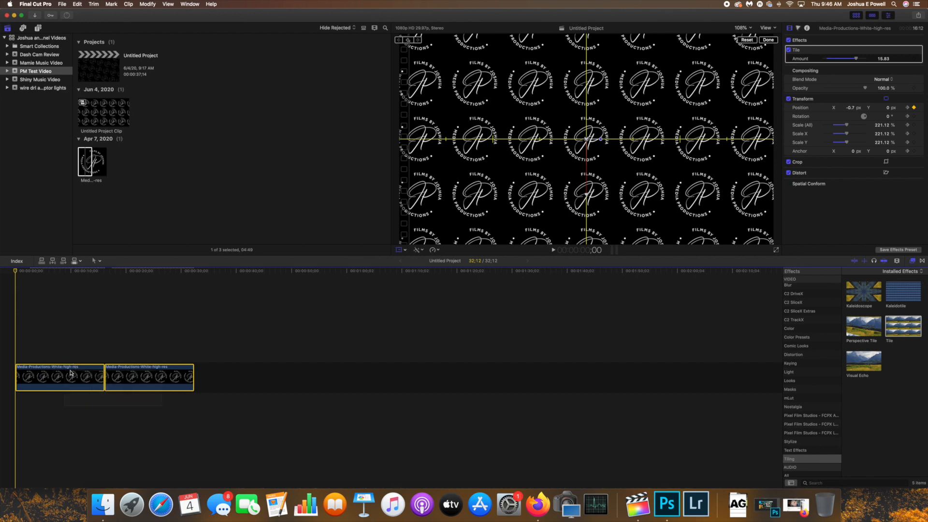
{"action": "right_click", "coordinate": [79, 369]}
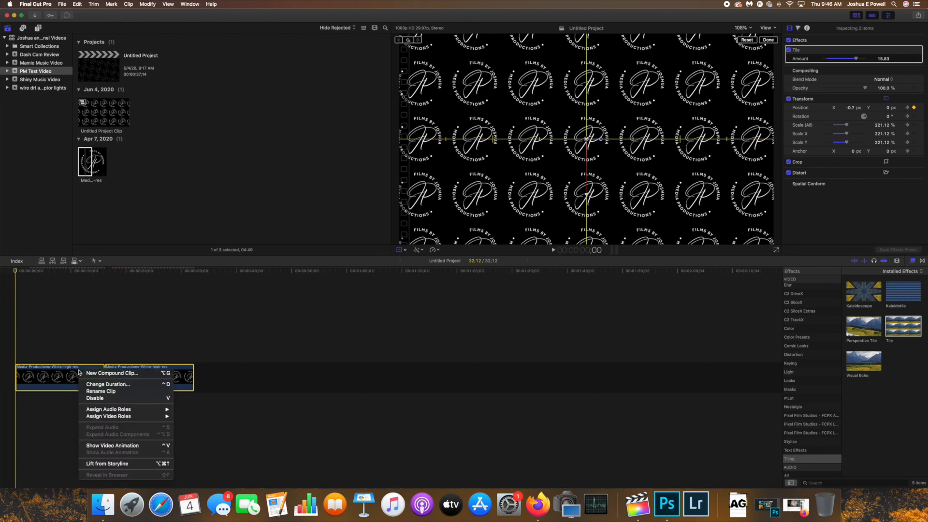
{"action": "left_click", "coordinate": [118, 374]}
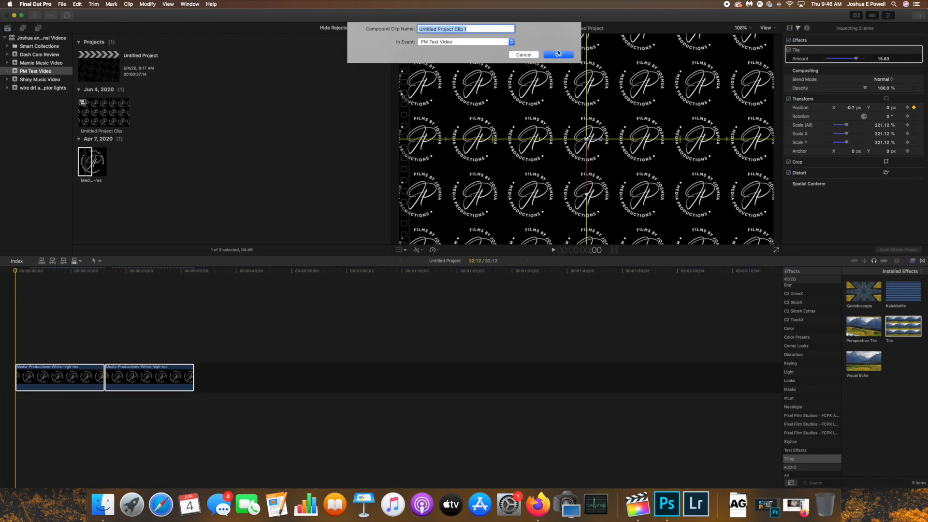
{"action": "left_click", "coordinate": [559, 54]}
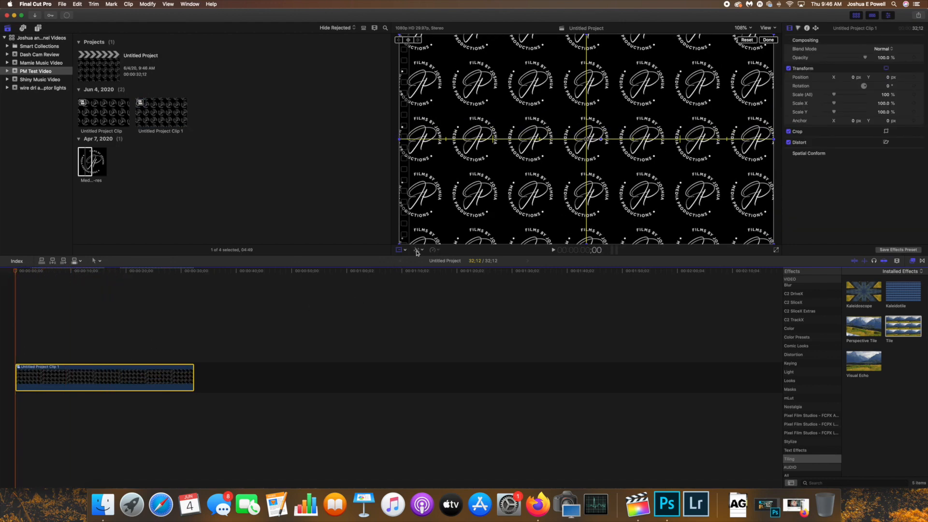
Speed the compound clip up to 400% and preview the faster scrolling
{"action": "left_click", "coordinate": [435, 252]}
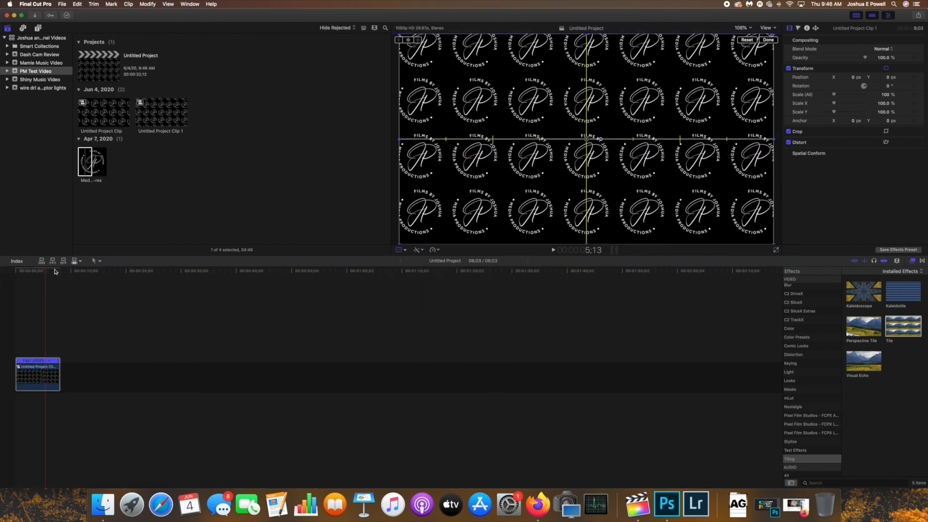
{"action": "left_click_drag", "start_coordinate": [44, 273], "coordinate": [27, 273]}
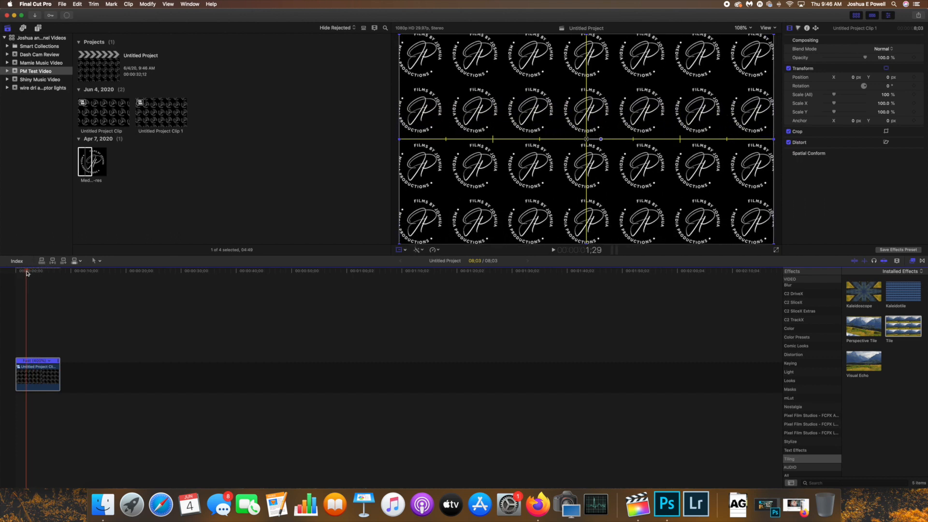
{"action": "key", "text": "space"}
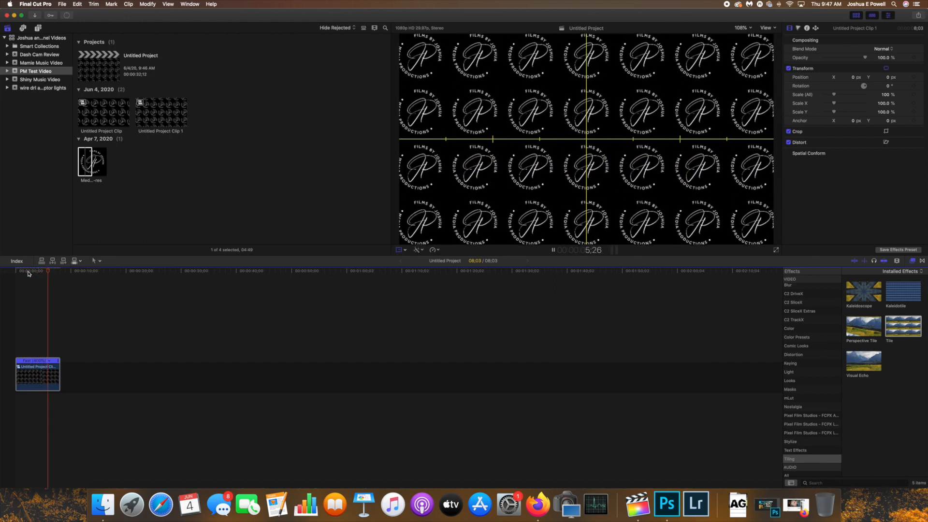
{"action": "key", "text": "space"}
{"action": "left_click_drag", "start_coordinate": [38, 273], "coordinate": [38, 276]}
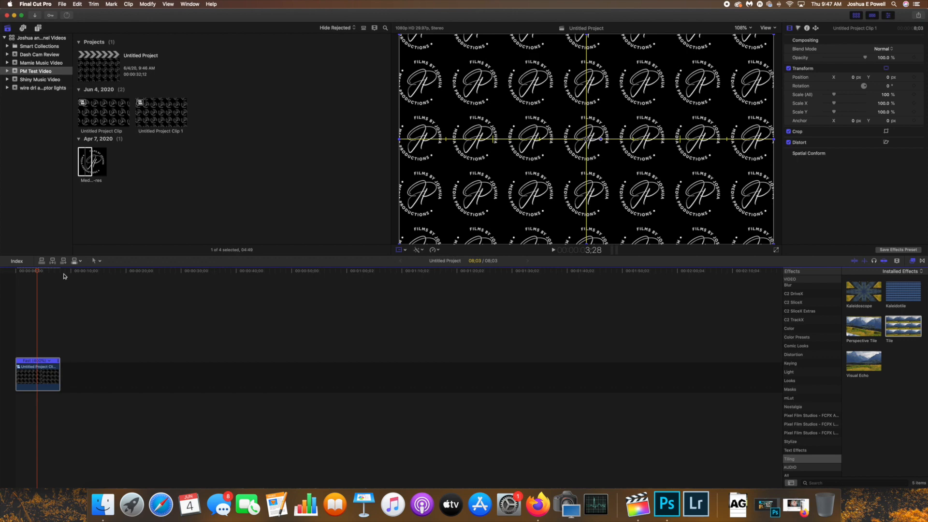
Return the compound clip to normal 100% speed and preview its playback from the start
{"action": "left_click", "coordinate": [20, 274]}
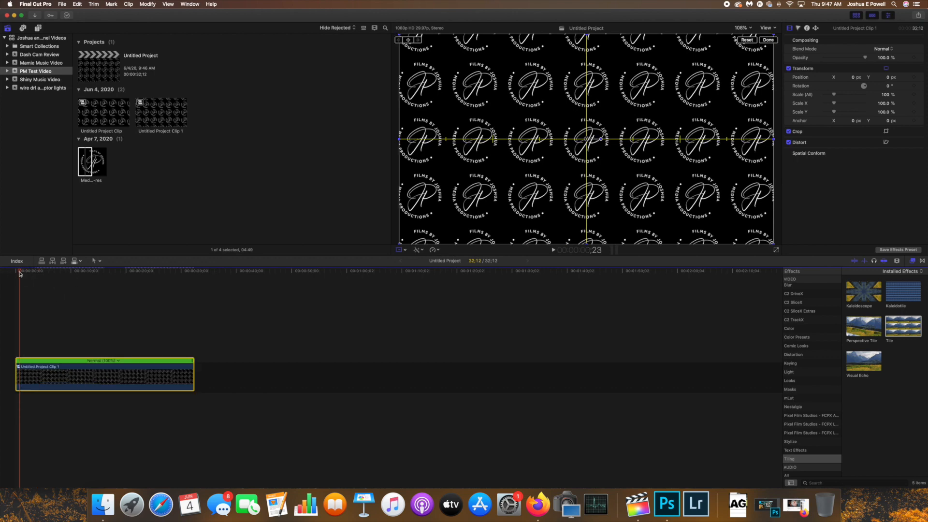
{"action": "left_click_drag", "start_coordinate": [20, 274], "coordinate": [144, 286]}
{"action": "left_click", "coordinate": [20, 273]}
{"action": "key", "text": "space"}
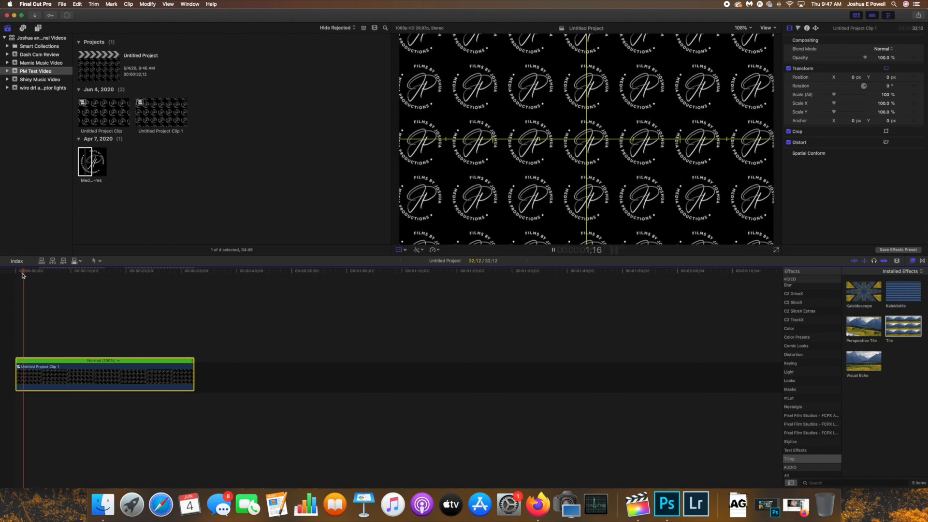
{"action": "left_click", "coordinate": [20, 274]}
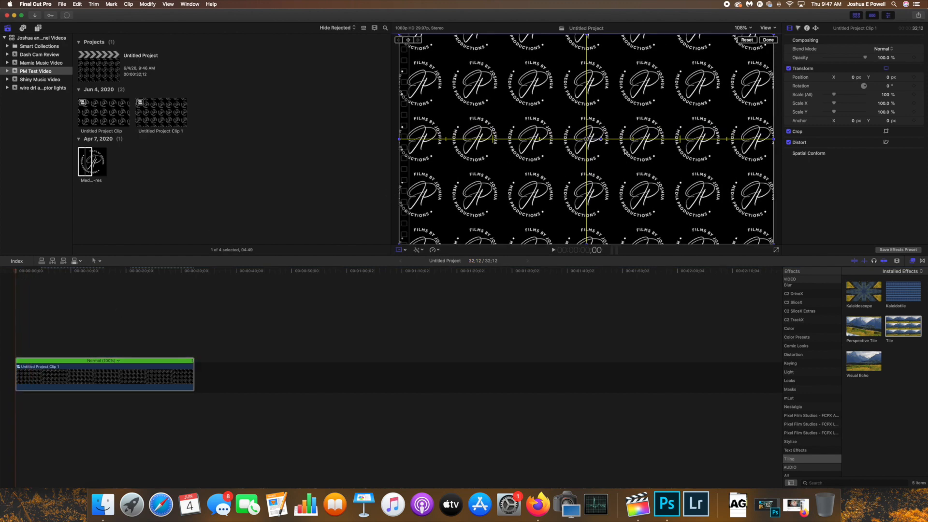
Rotate the compound clip to about -10.8° and play it back
{"action": "left_click_drag", "start_coordinate": [602, 140], "coordinate": [604, 140]}
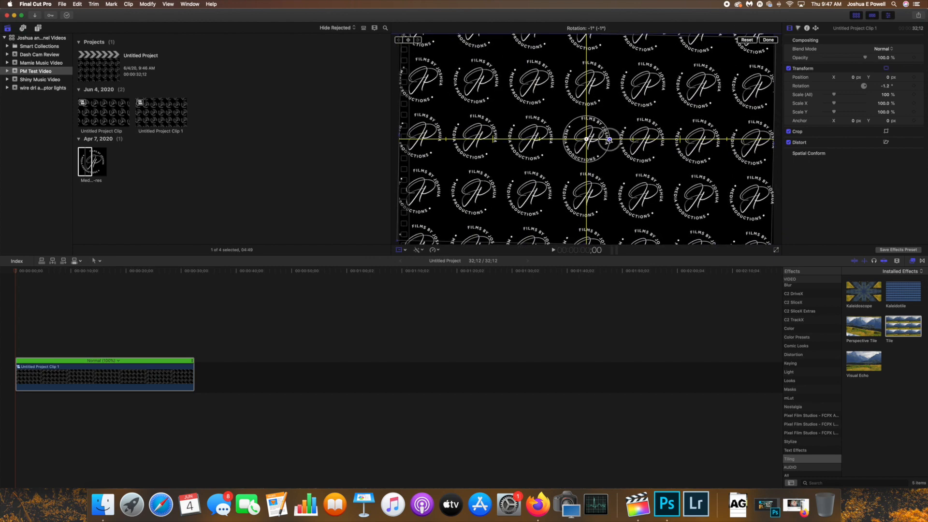
{"action": "left_click_drag", "start_coordinate": [609, 142], "coordinate": [610, 144]}
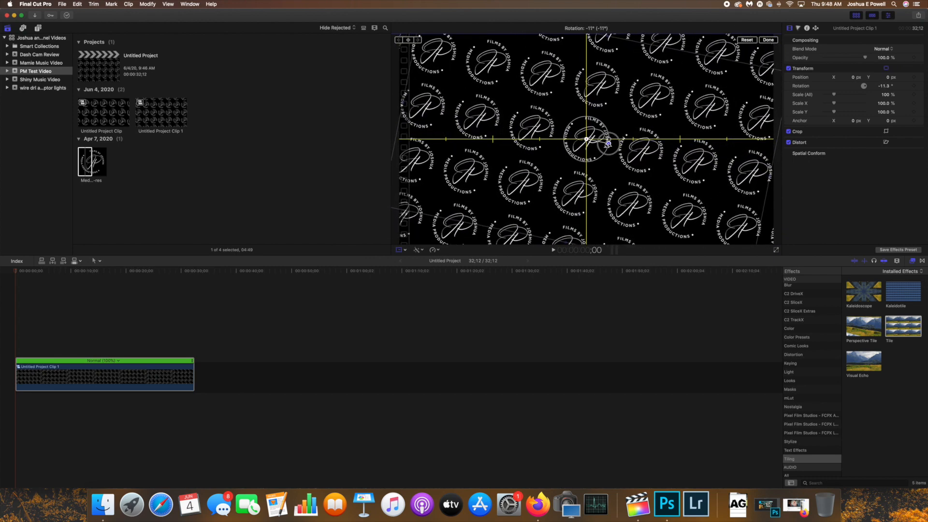
{"action": "left_click", "coordinate": [769, 41]}
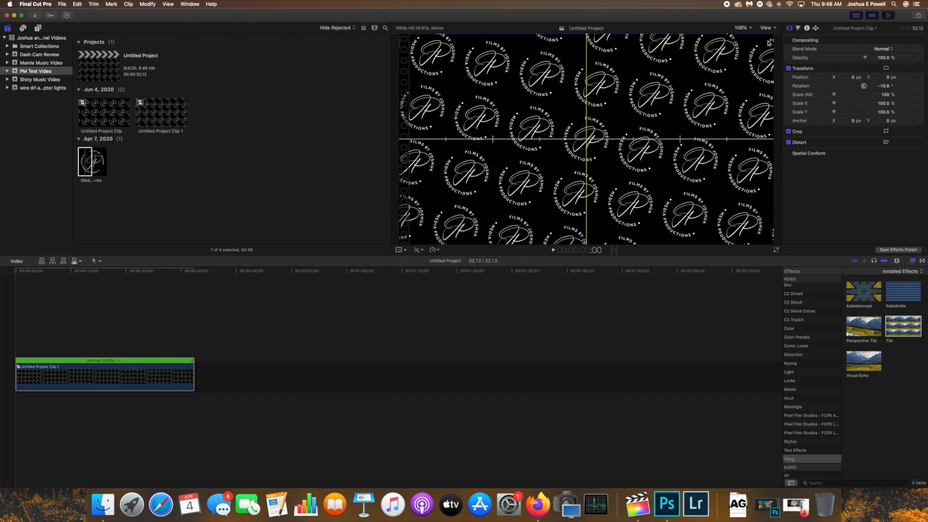
{"action": "key", "text": "space"}
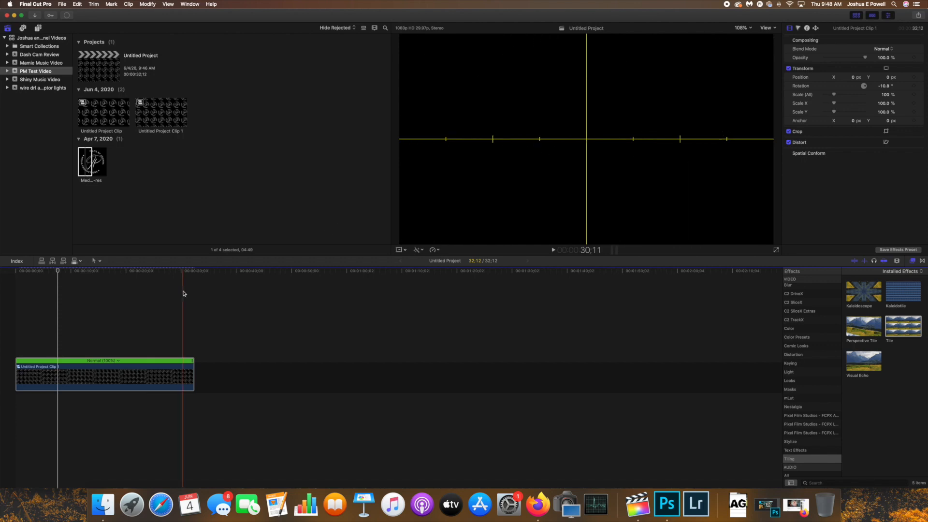
Set the compound clip's opacity to 10% and hide the horizon overlay in the viewer
{"action": "left_click_drag", "start_coordinate": [57, 275], "coordinate": [8, 276]}
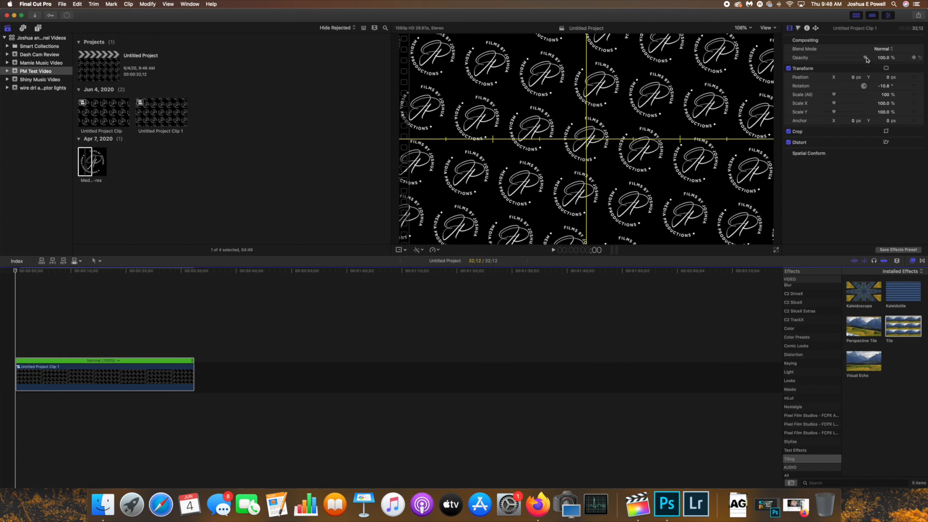
{"action": "left_click_drag", "start_coordinate": [862, 60], "coordinate": [854, 60]}
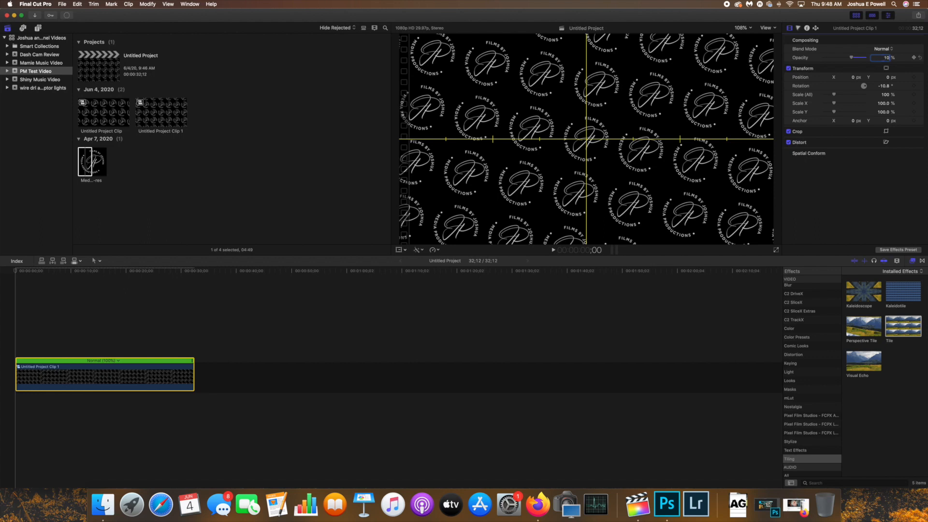
{"action": "key", "text": "Return"}
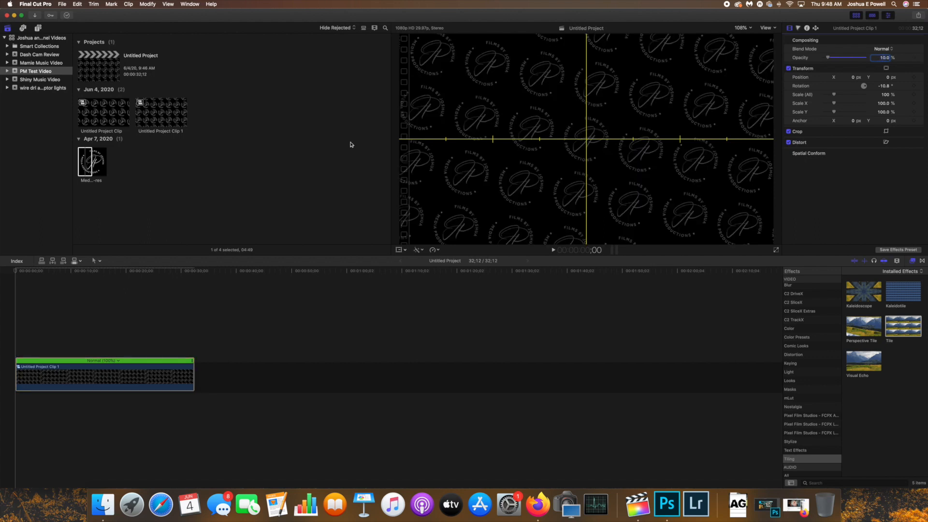
{"action": "left_click", "coordinate": [768, 28]}
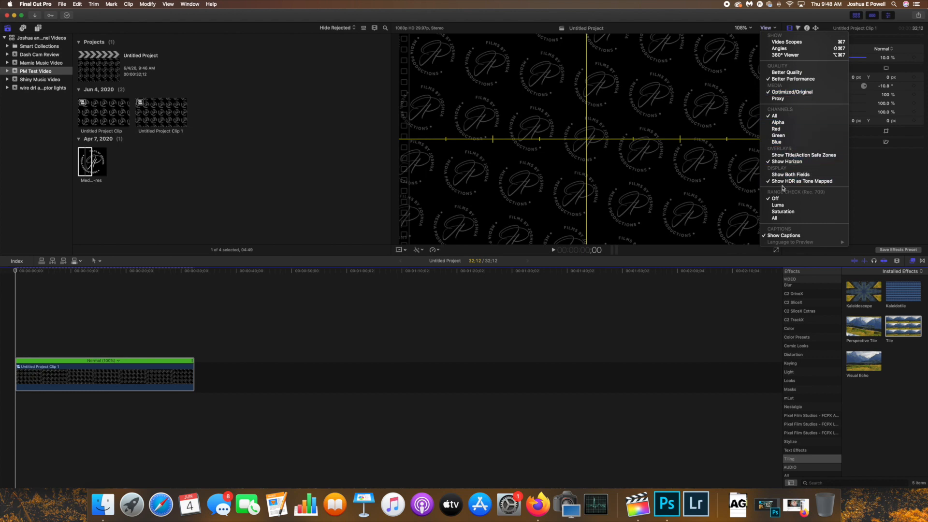
{"action": "left_click", "coordinate": [790, 162]}
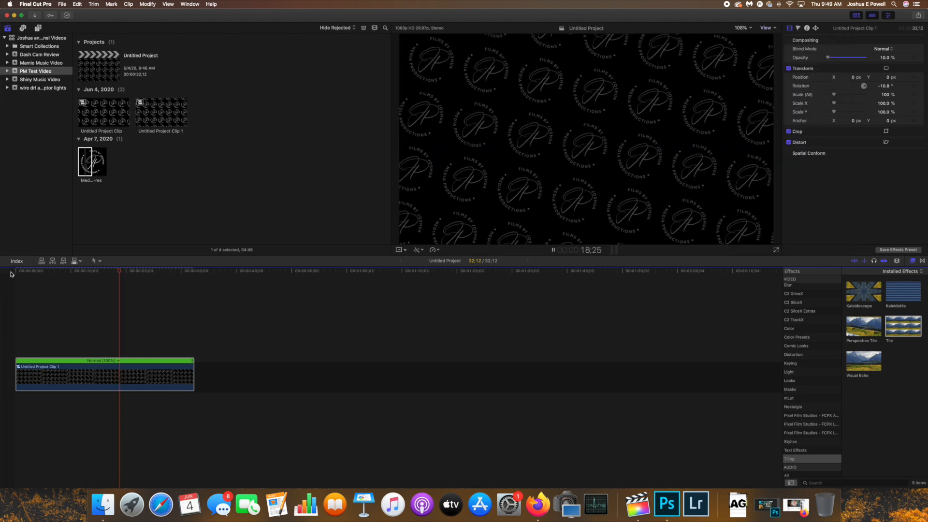